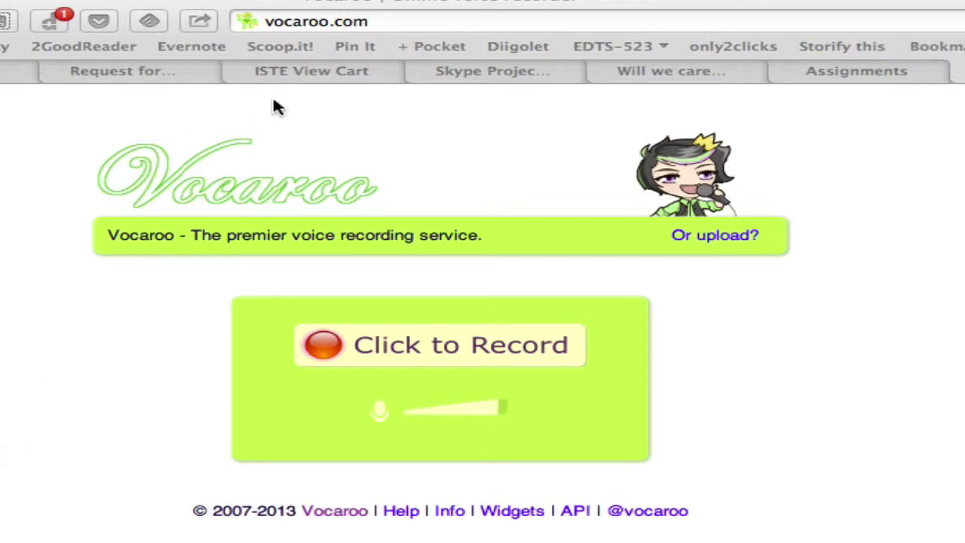
Record a short voice clip on vocaroo.com with microphone access allowed, then briefly play it back
{"action": "left_click", "coordinate": [320, 20]}
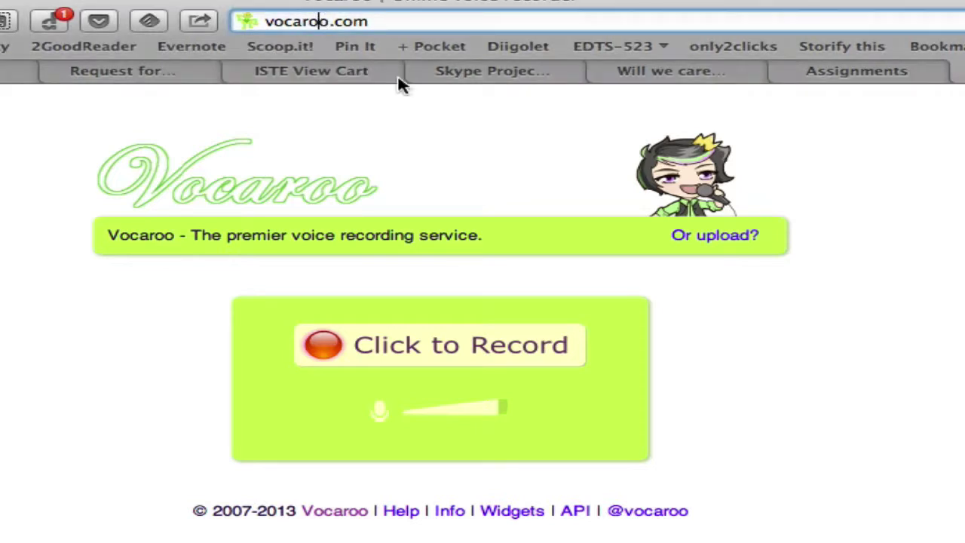
{"action": "left_click", "coordinate": [364, 343]}
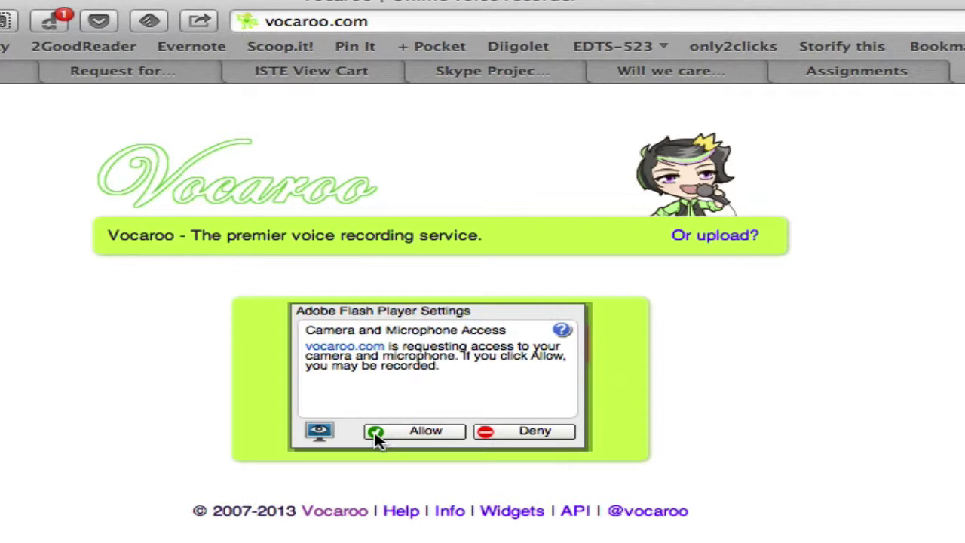
{"action": "left_click", "coordinate": [428, 430]}
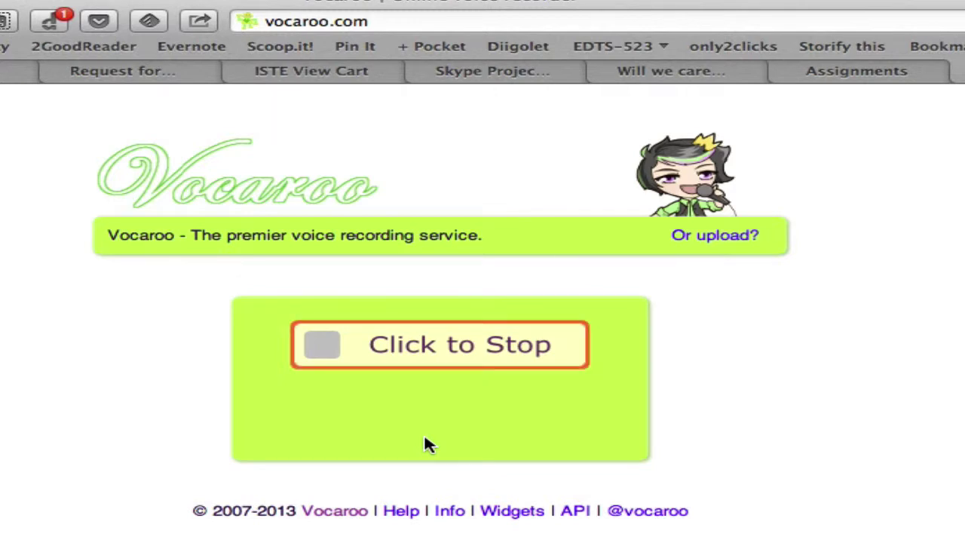
{"action": "left_click", "coordinate": [344, 360]}
{"action": "left_click", "coordinate": [483, 352]}
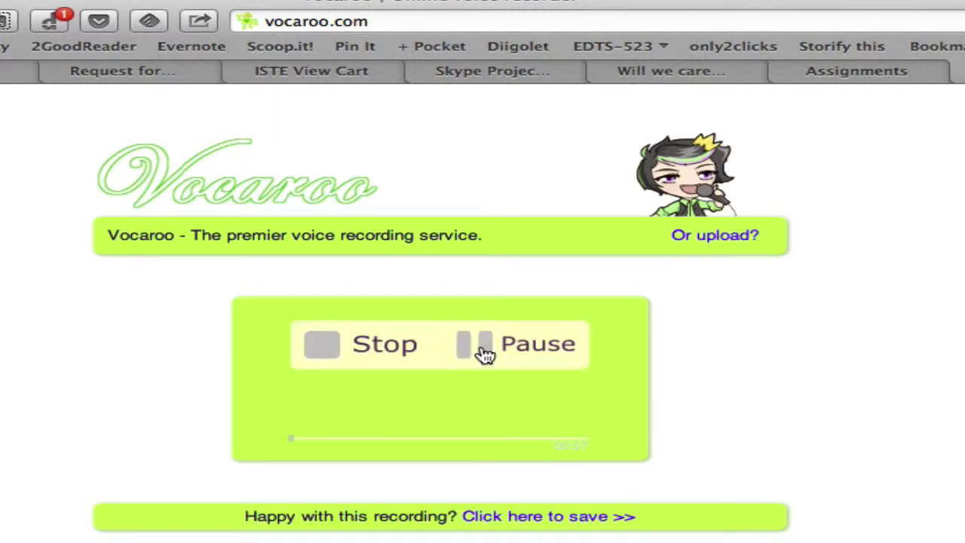
{"action": "left_click", "coordinate": [355, 352]}
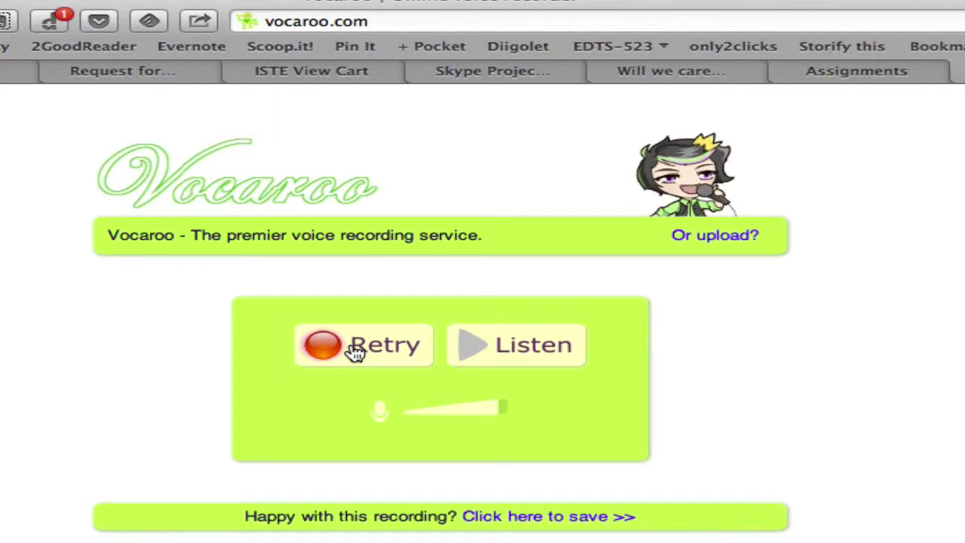
Save the Vocaroo recording and download it as a WAV file
{"action": "left_click", "coordinate": [534, 522]}
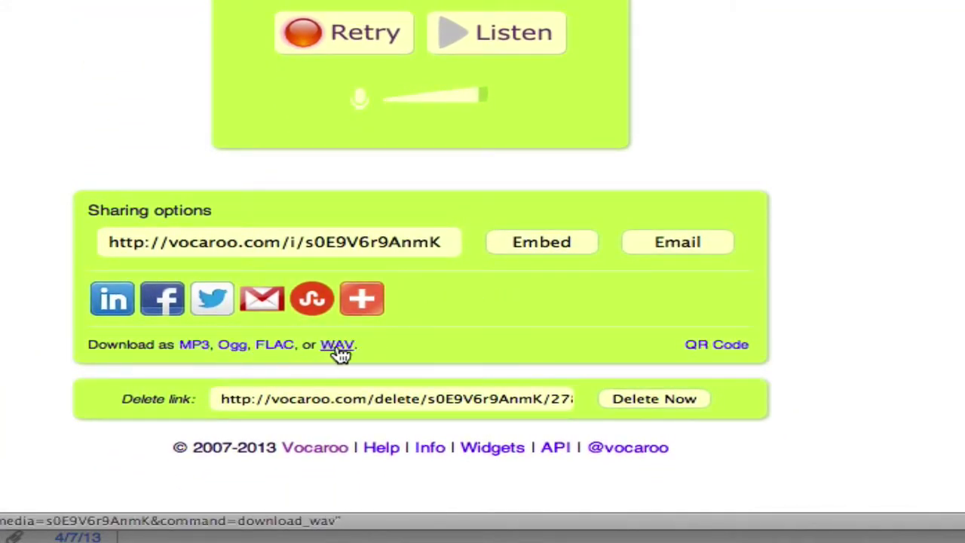
{"action": "left_click", "coordinate": [327, 349]}
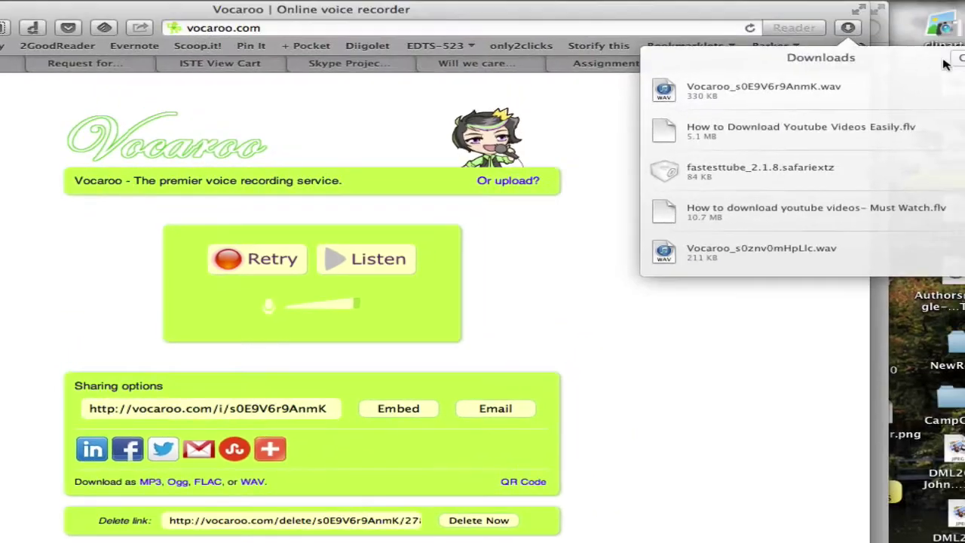
Rename the downloaded recording in the Downloads folder to test.wav
{"action": "double_click", "coordinate": [722, 98]}
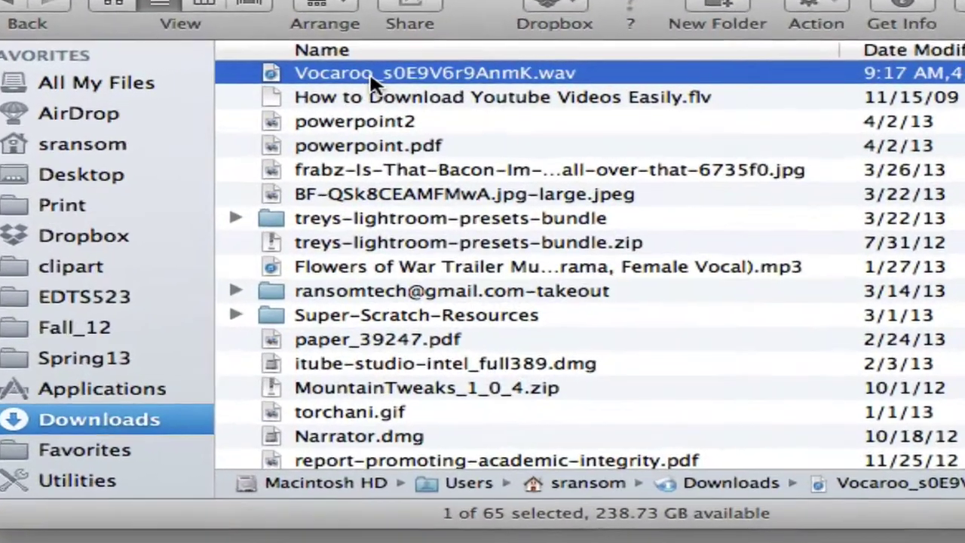
{"action": "left_click", "coordinate": [371, 75]}
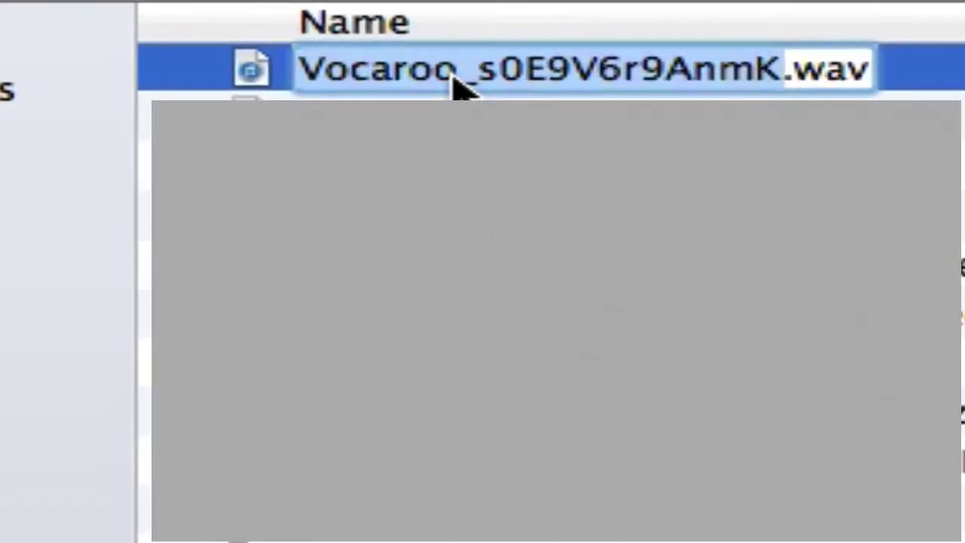
{"action": "type", "text": "test"}
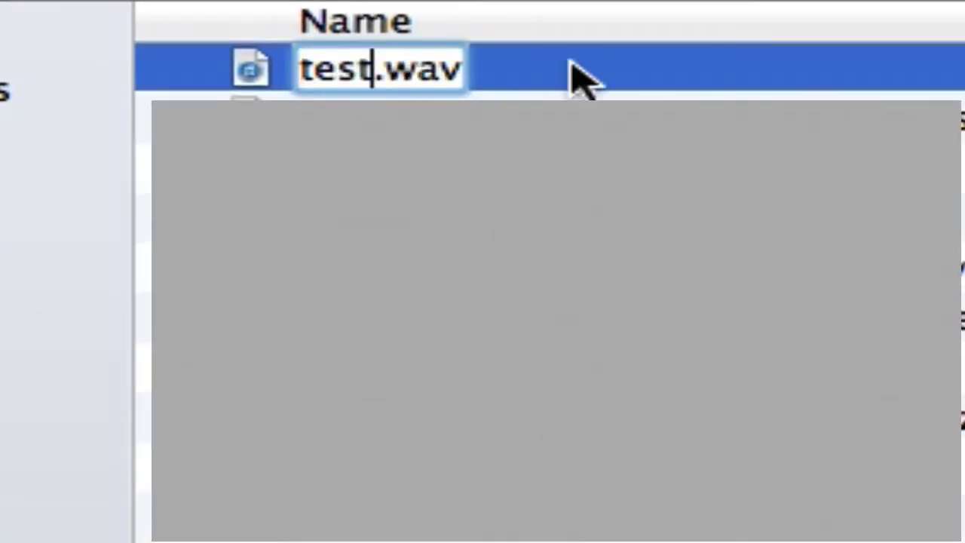
{"action": "key", "text": "Return"}
{"action": "key", "text": "Return"}
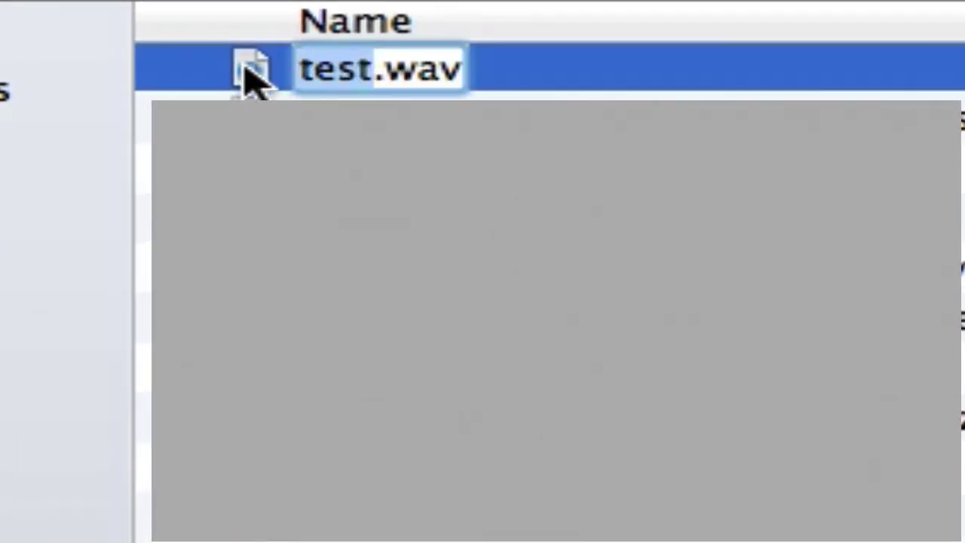
{"action": "left_click", "coordinate": [251, 75]}
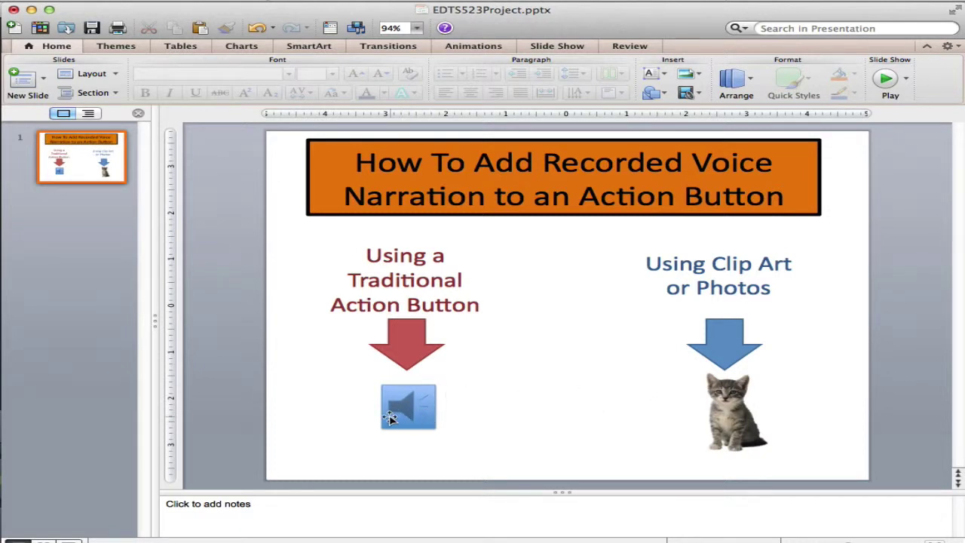
Delete the old speaker button and draw a Sound action button below the red arrow
{"action": "left_click", "coordinate": [428, 405]}
{"action": "key", "text": "Delete"}
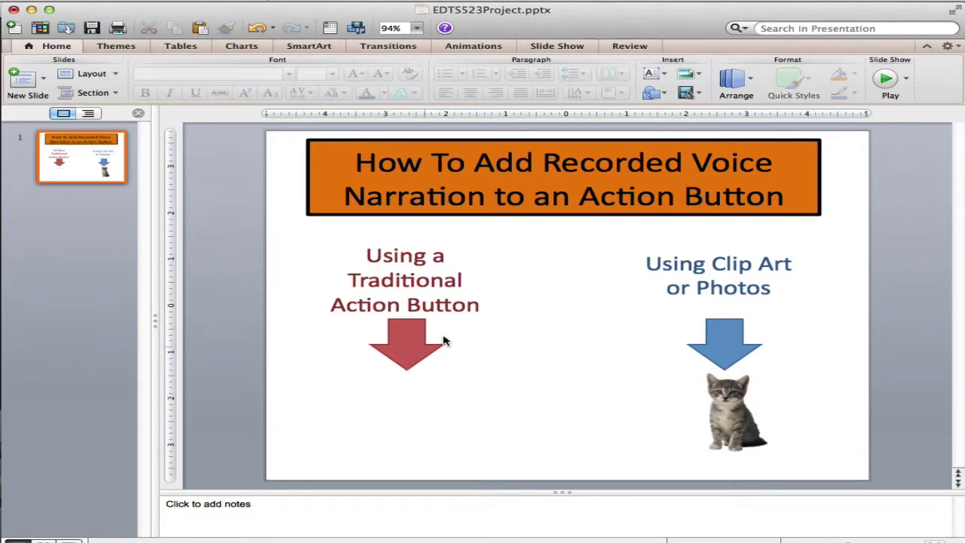
{"action": "left_click", "coordinate": [663, 93]}
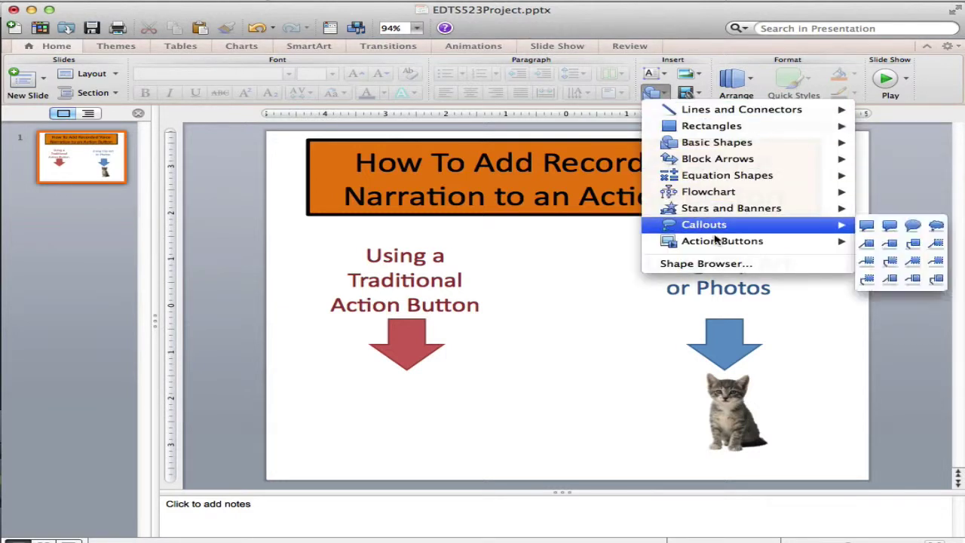
{"action": "mouse_move", "coordinate": [716, 240]}
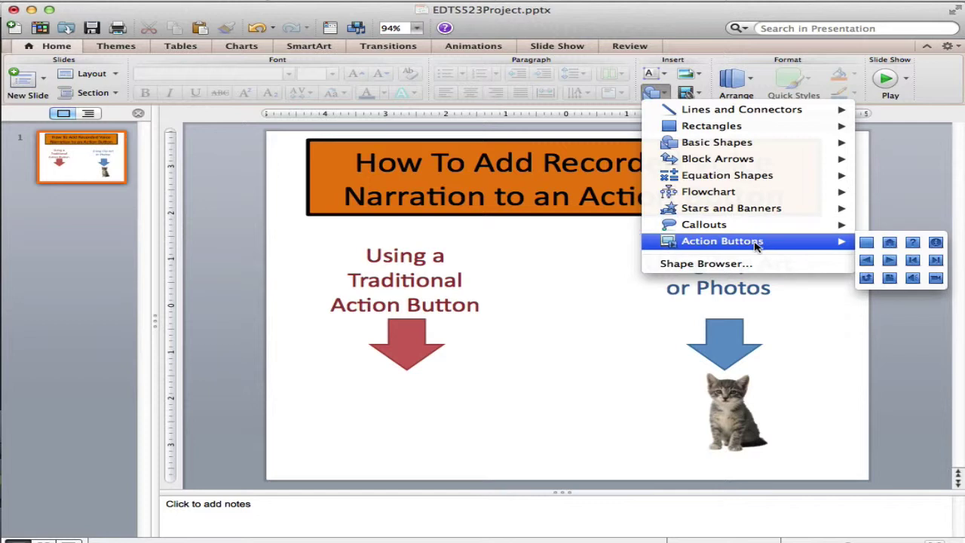
{"action": "left_click", "coordinate": [913, 279]}
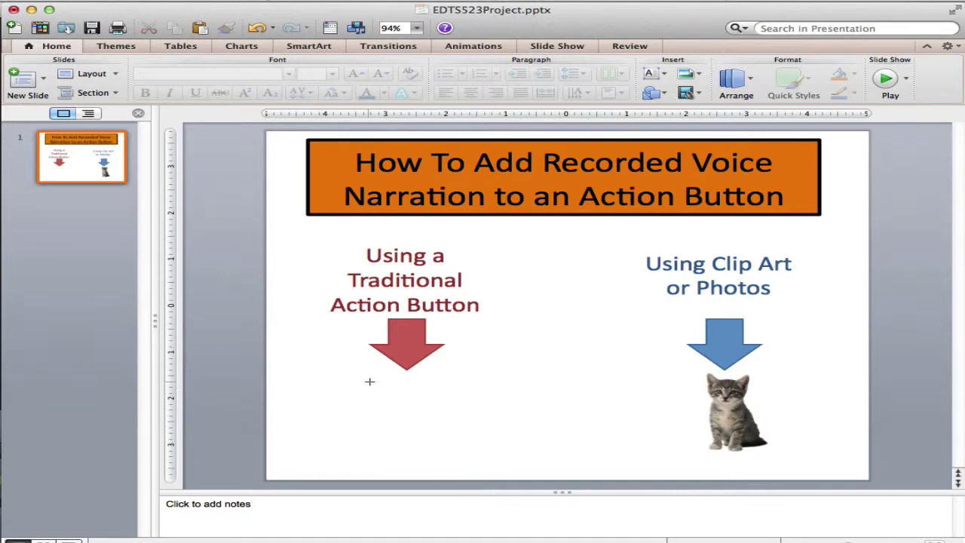
{"action": "left_click_drag", "start_coordinate": [370, 382], "coordinate": [443, 440]}
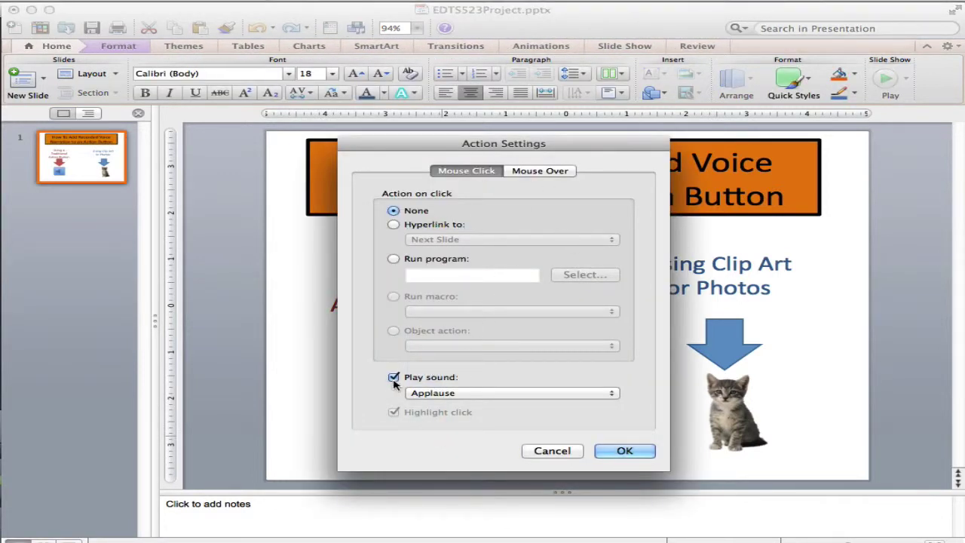
Set the action button's click sound to test.wav from the PPT Project folder
{"action": "left_click", "coordinate": [434, 393]}
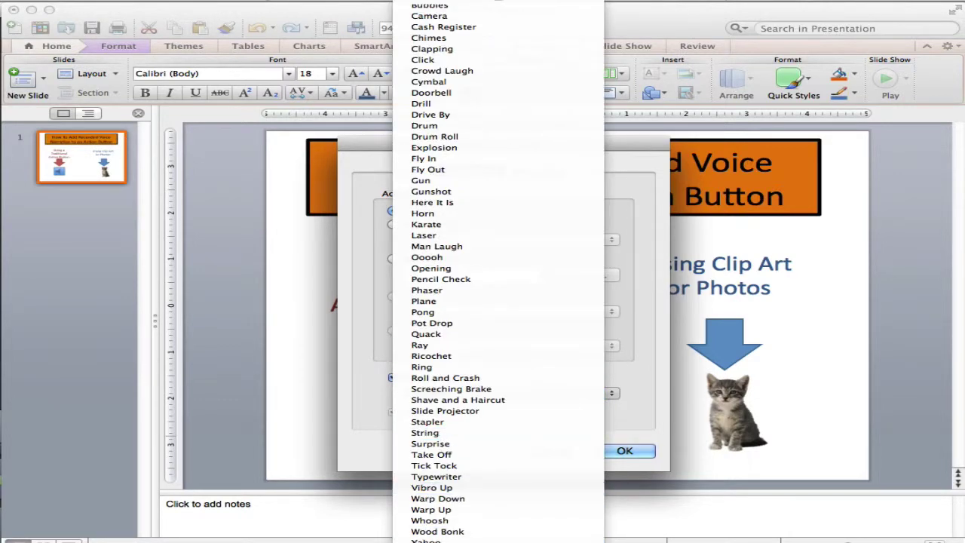
{"action": "left_click", "coordinate": [457, 540]}
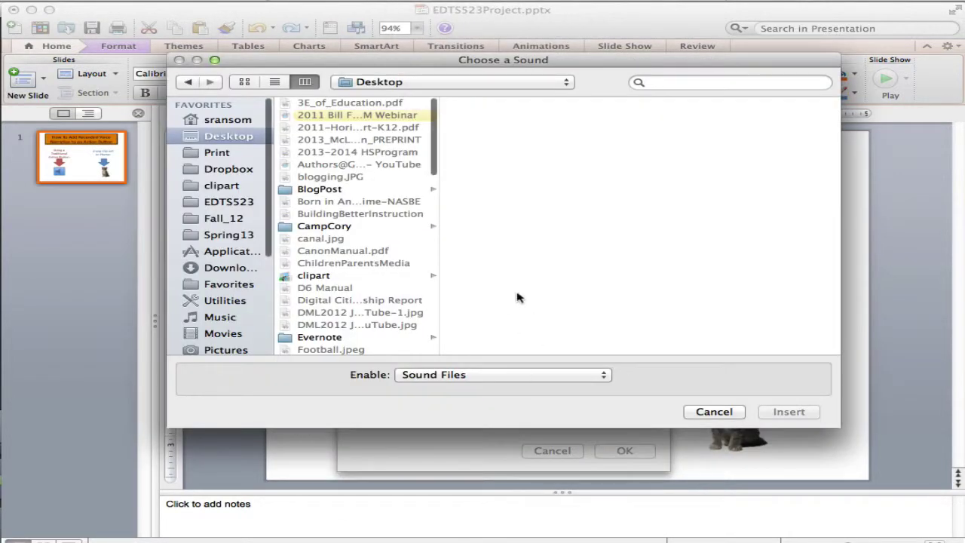
{"action": "scroll", "coordinate": [355, 249], "scroll_direction": "down", "scroll_amount": 10}
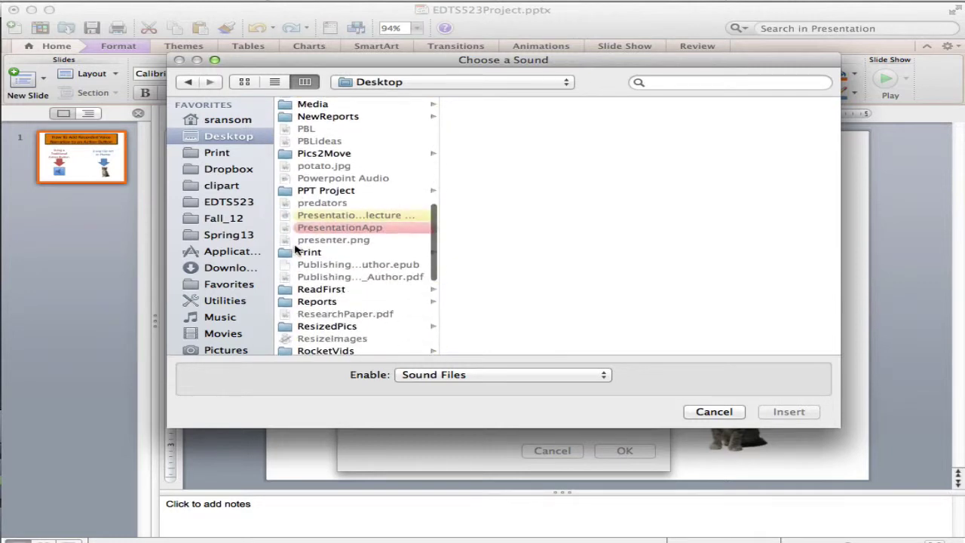
{"action": "left_click", "coordinate": [327, 191]}
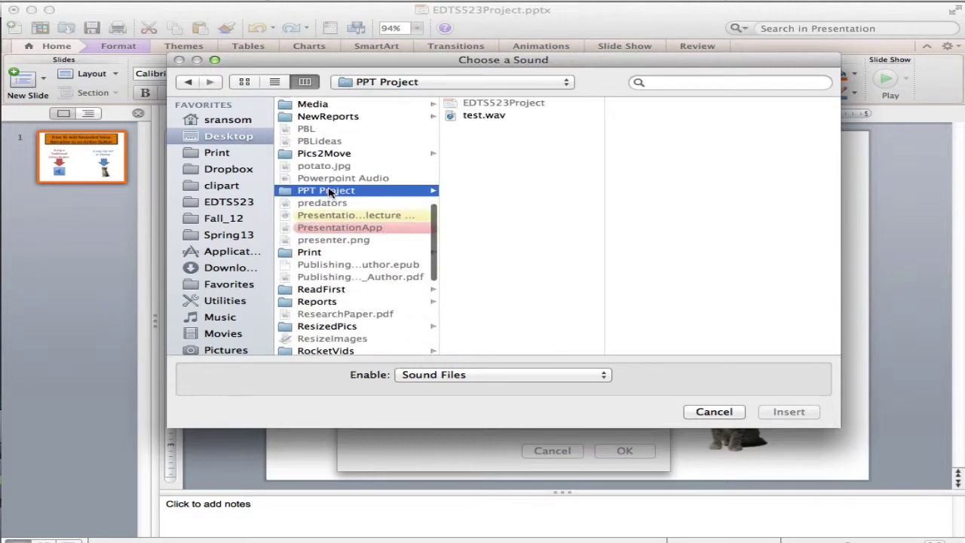
{"action": "left_click", "coordinate": [479, 119]}
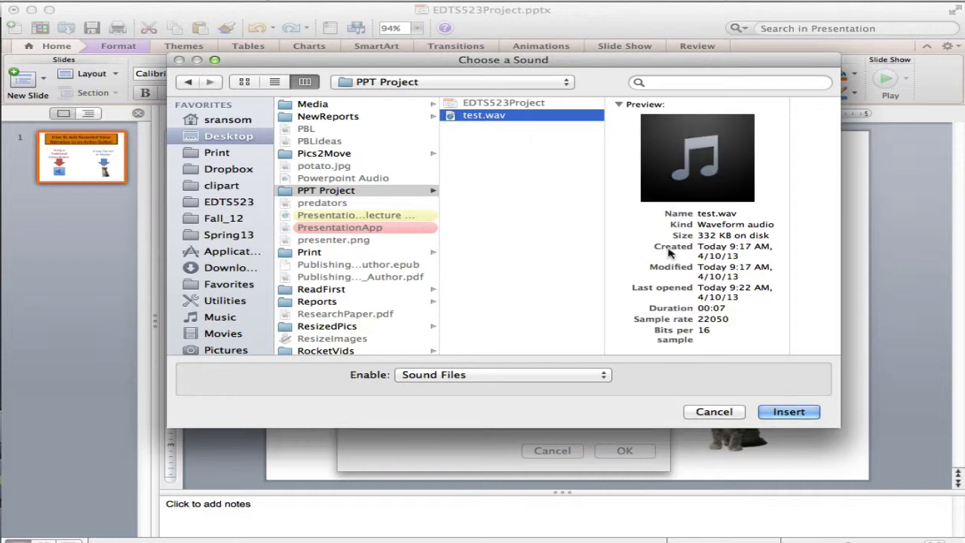
{"action": "left_click", "coordinate": [800, 413]}
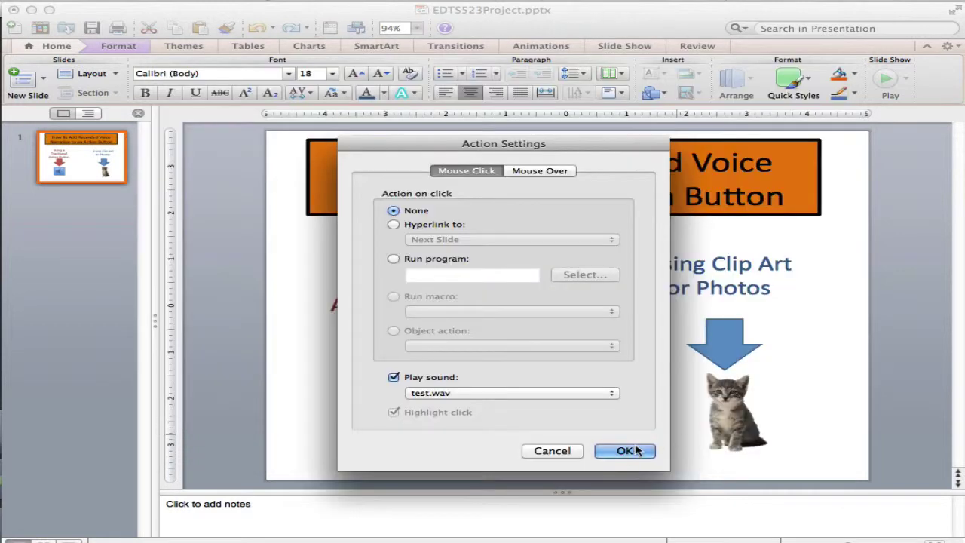
{"action": "left_click", "coordinate": [626, 451]}
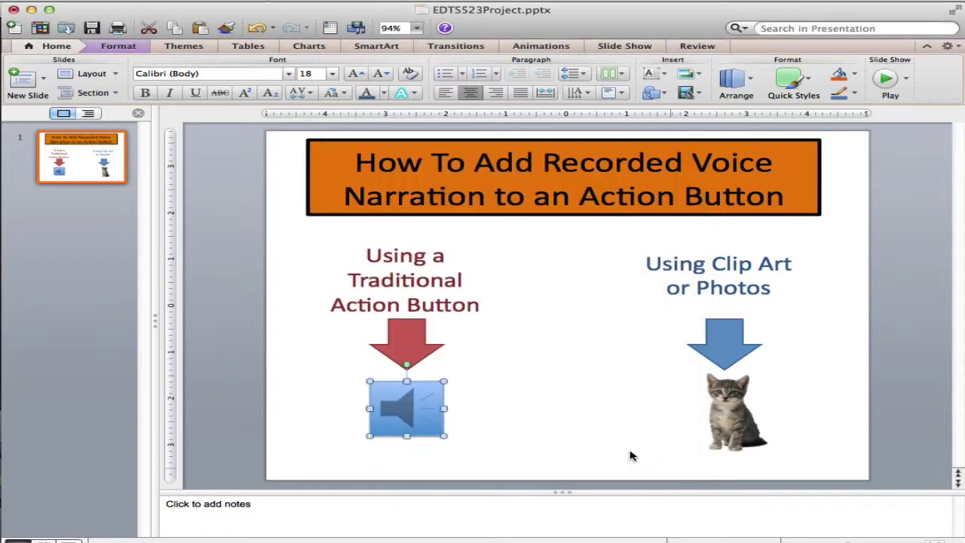
Turn on Play sound in the kitten photo's Action Settings and choose a custom sound file
{"action": "left_click", "coordinate": [725, 407]}
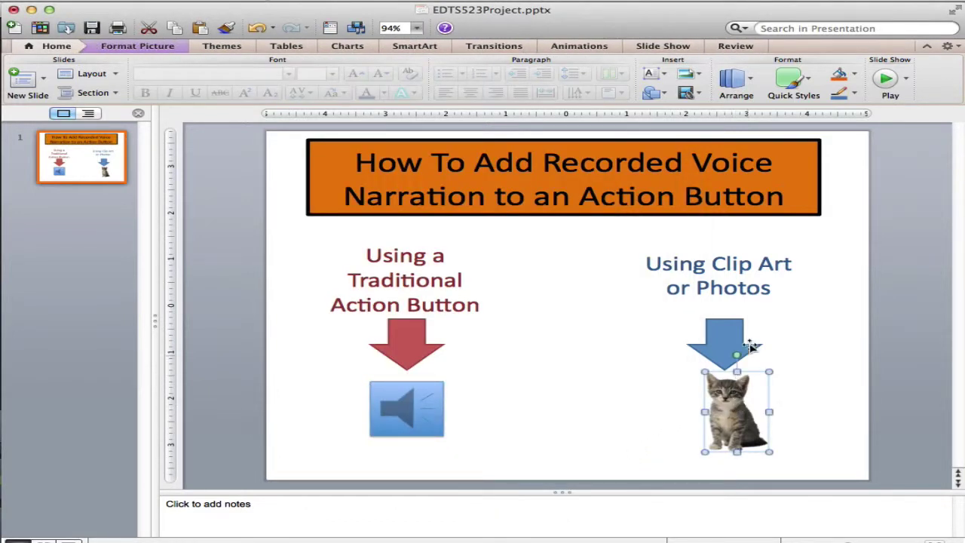
{"action": "right_click", "coordinate": [730, 424]}
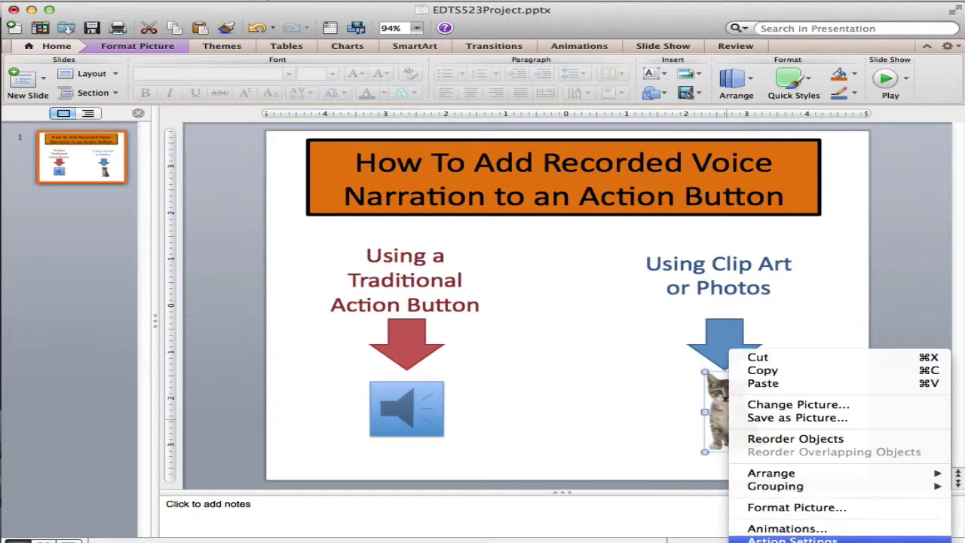
{"action": "left_click", "coordinate": [792, 540]}
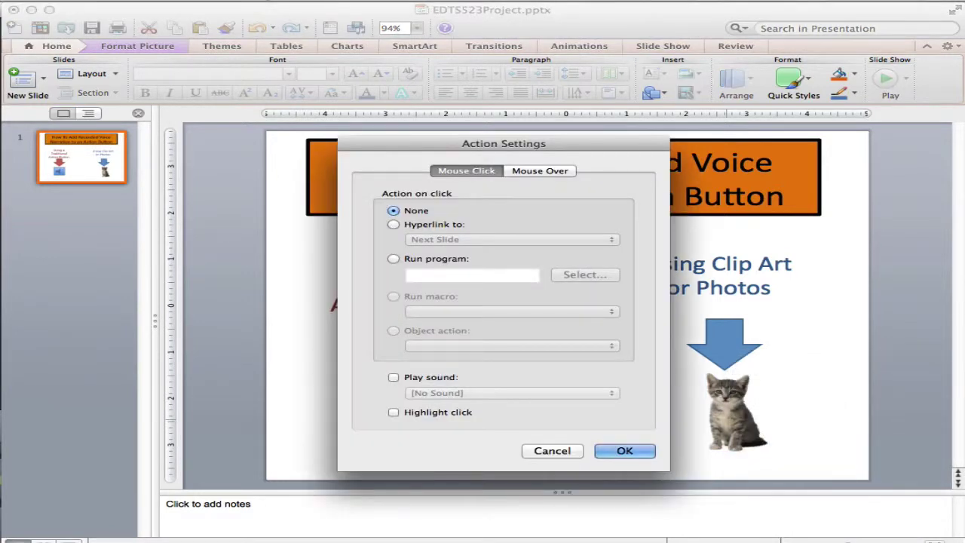
{"action": "left_click", "coordinate": [394, 377]}
{"action": "left_click", "coordinate": [457, 392]}
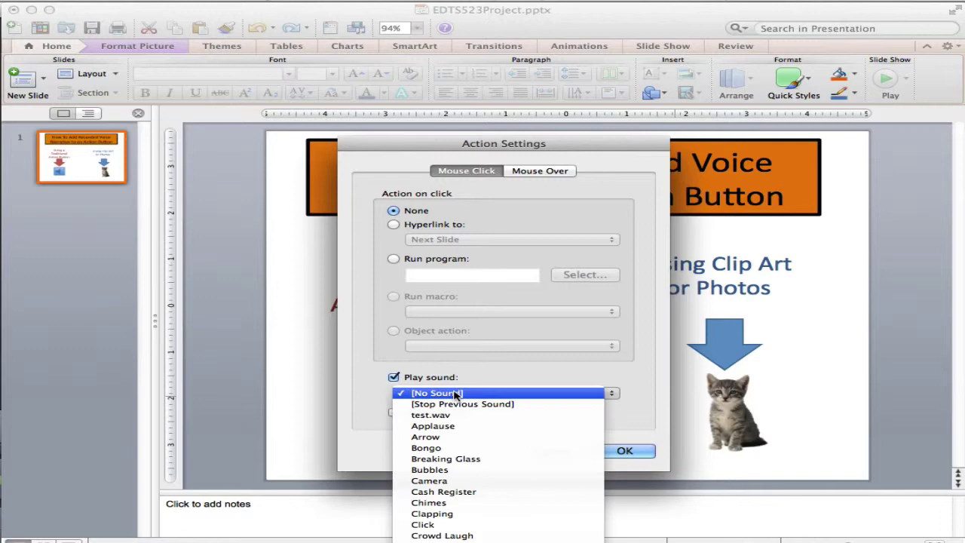
{"action": "left_click", "coordinate": [485, 424]}
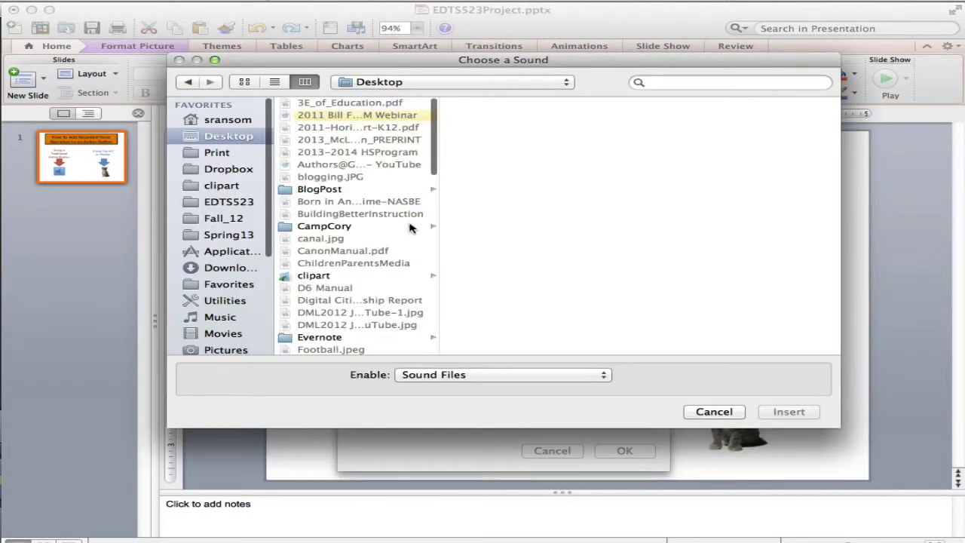
Pick test.wav from the PPT Project folder as the kitten's click sound
{"action": "scroll", "coordinate": [342, 226], "scroll_direction": "down", "scroll_amount": 5}
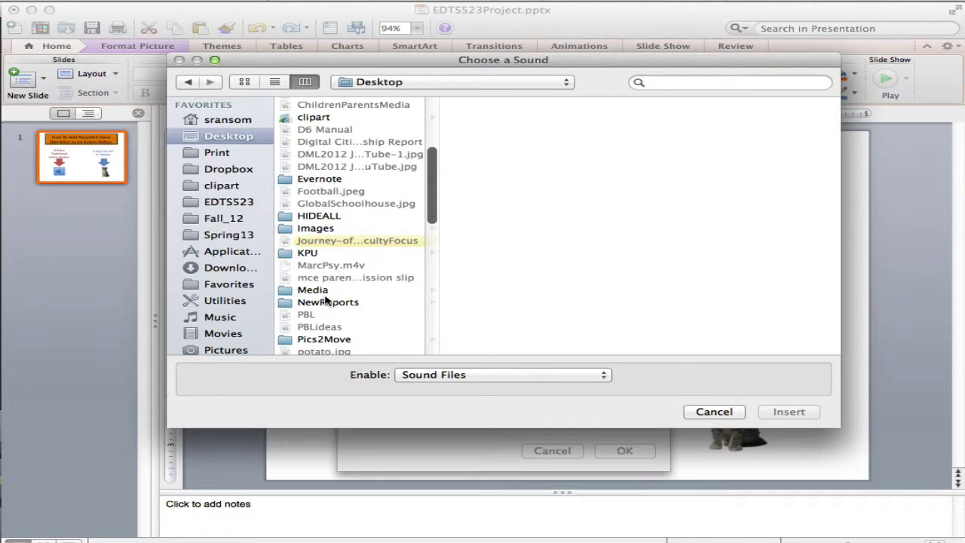
{"action": "scroll", "coordinate": [327, 300], "scroll_direction": "down", "scroll_amount": 5}
{"action": "left_click", "coordinate": [355, 249]}
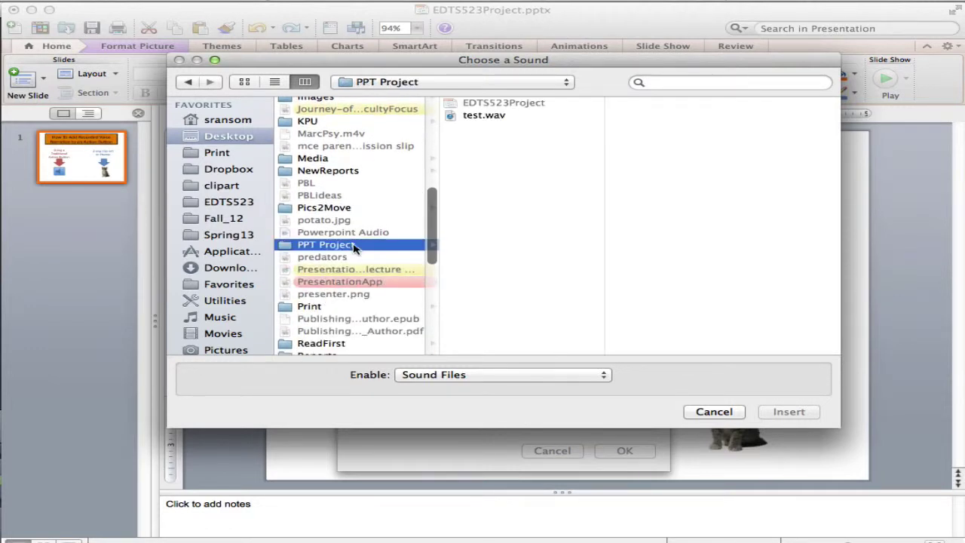
{"action": "left_click", "coordinate": [494, 118]}
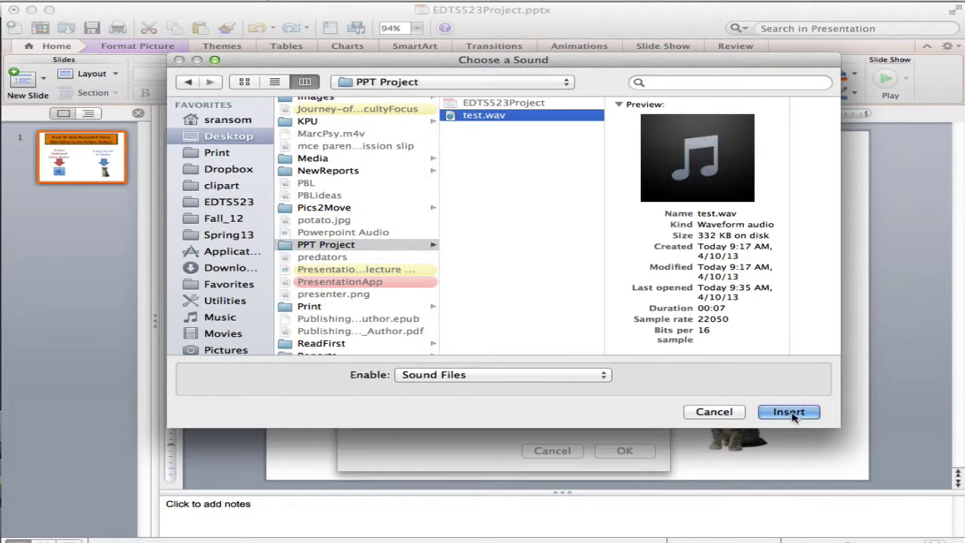
{"action": "left_click", "coordinate": [798, 412]}
{"action": "left_click", "coordinate": [643, 453]}
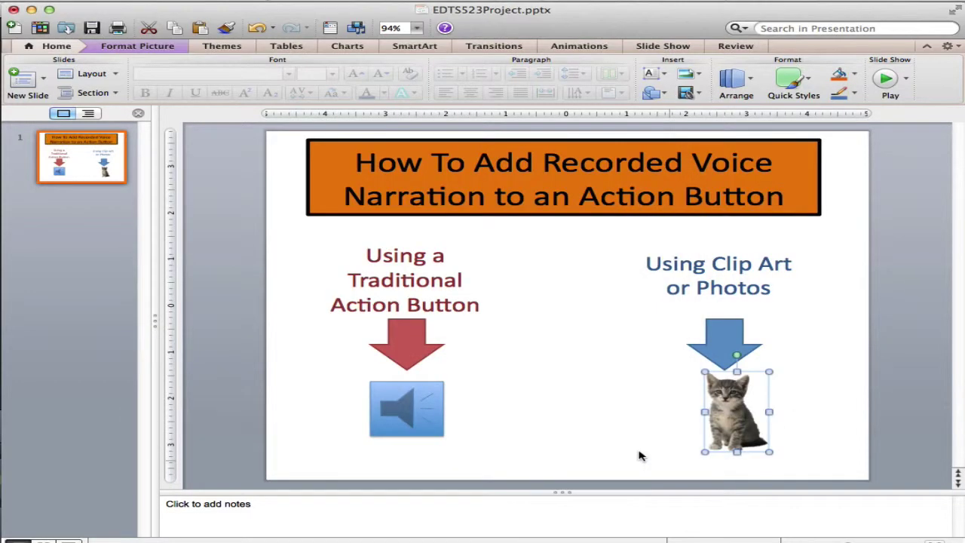
{"action": "left_click", "coordinate": [640, 456]}
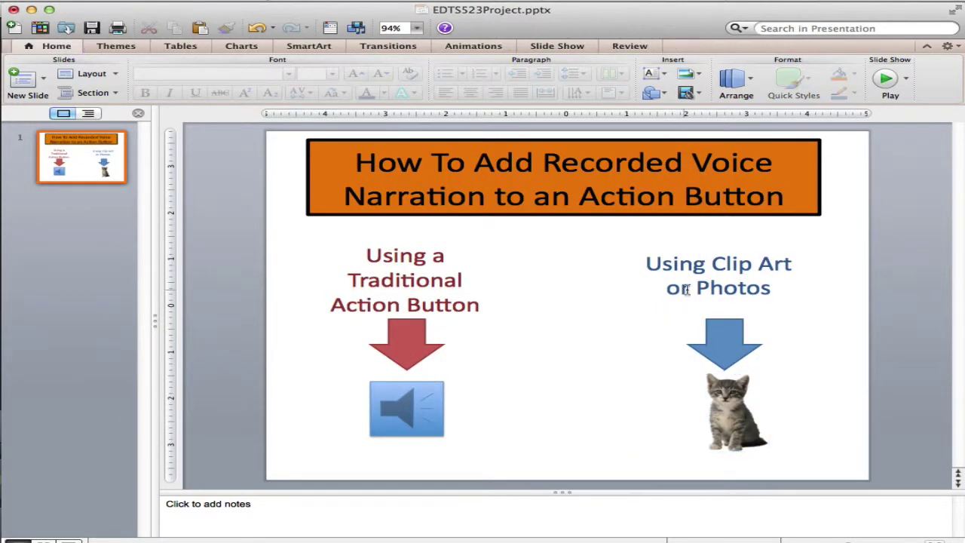
Turn on Play sound in the 'Using Clip Art or Photos' text box's Action Settings
{"action": "left_click", "coordinate": [686, 289]}
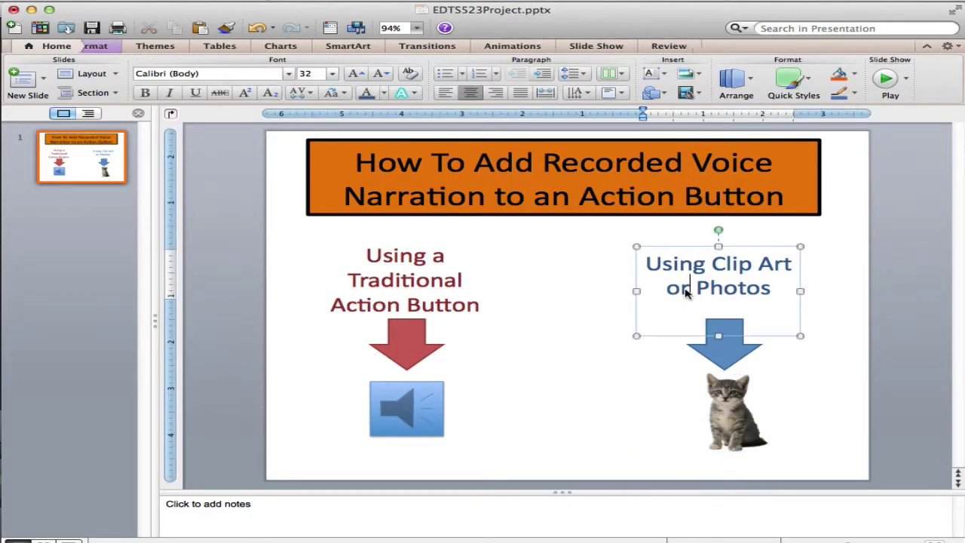
{"action": "left_click", "coordinate": [638, 311]}
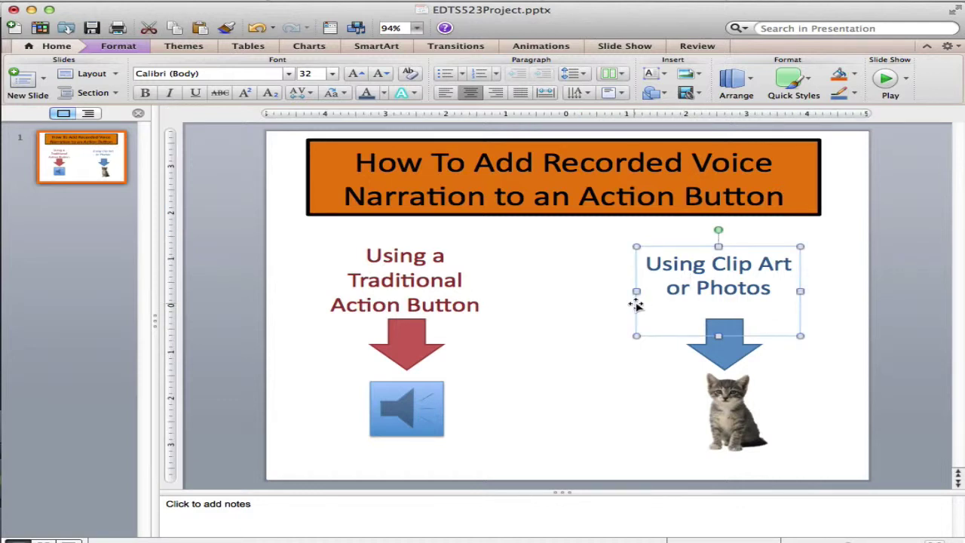
{"action": "right_click", "coordinate": [636, 304]}
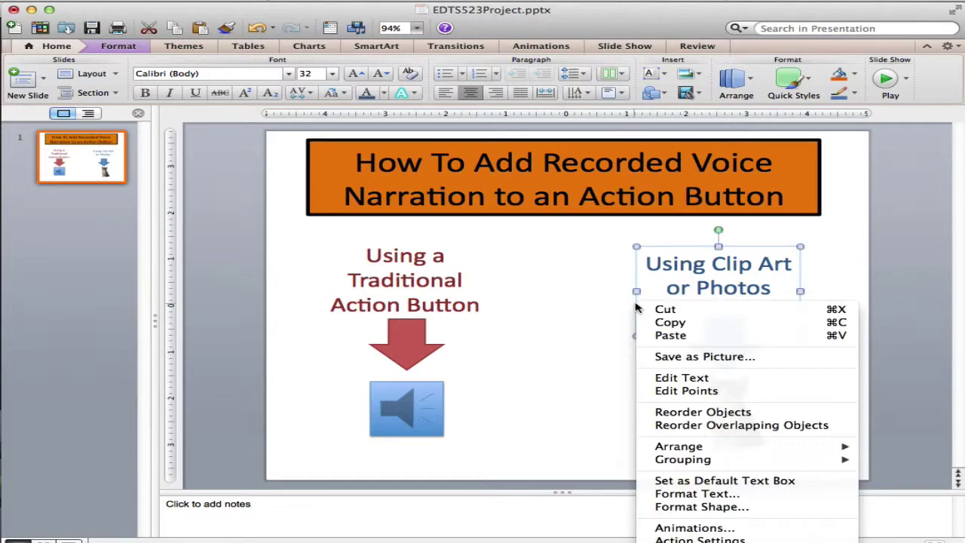
{"action": "left_click", "coordinate": [668, 539]}
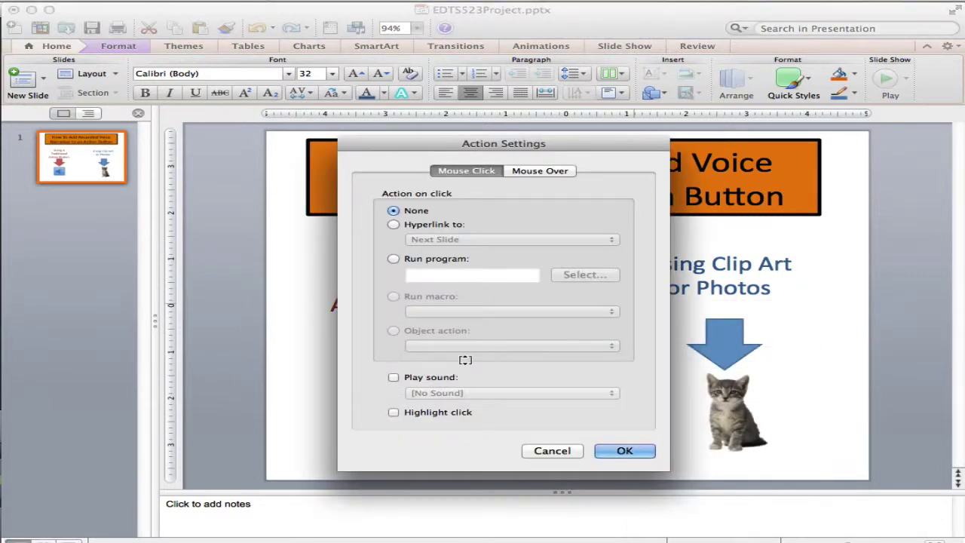
{"action": "left_click", "coordinate": [394, 377]}
{"action": "left_click", "coordinate": [438, 392]}
Choose test.wav from the PPT Project folder as the text box's click sound
{"action": "scroll", "coordinate": [437, 408], "scroll_direction": "down", "scroll_amount": 10}
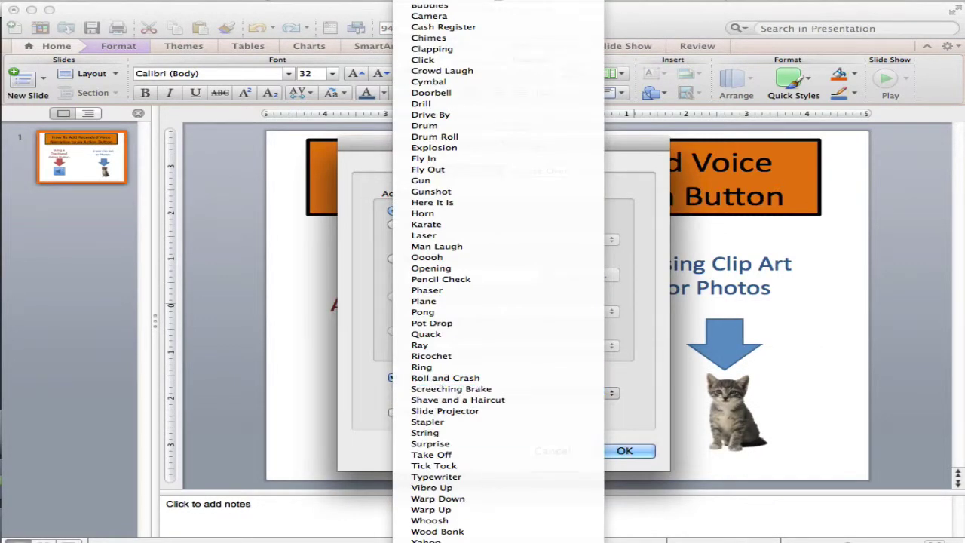
{"action": "left_click", "coordinate": [445, 540]}
{"action": "scroll", "coordinate": [337, 271], "scroll_direction": "down", "scroll_amount": 10}
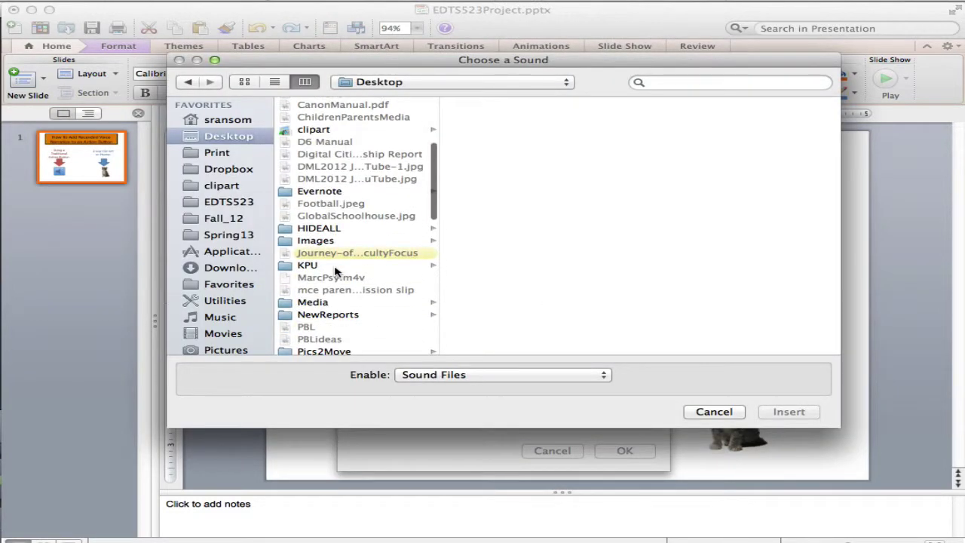
{"action": "left_click", "coordinate": [334, 240]}
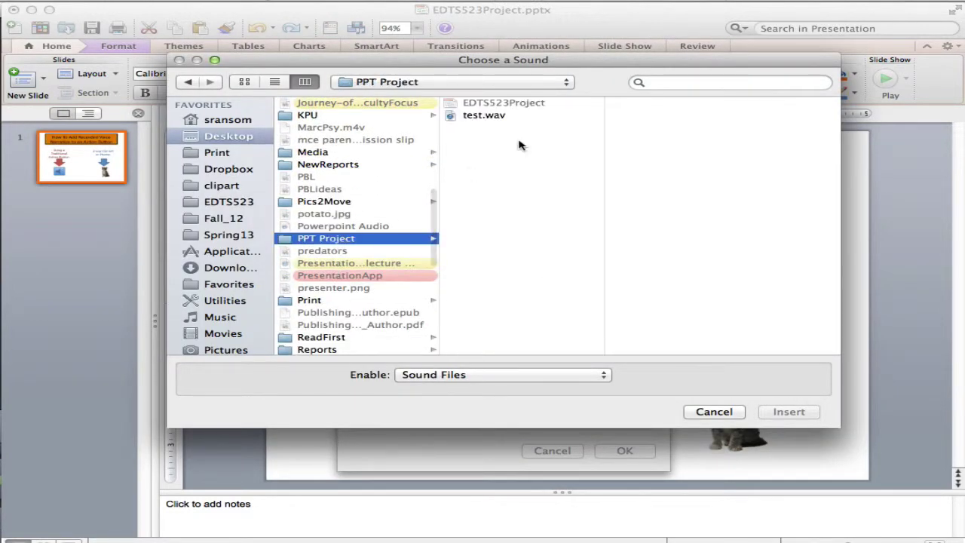
{"action": "left_click", "coordinate": [498, 115]}
{"action": "left_click", "coordinate": [812, 413]}
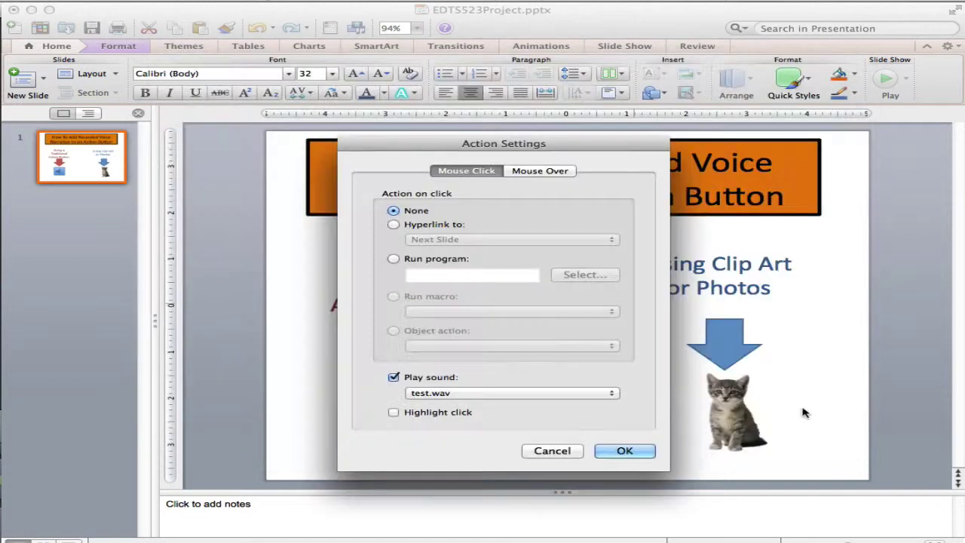
{"action": "left_click", "coordinate": [625, 451]}
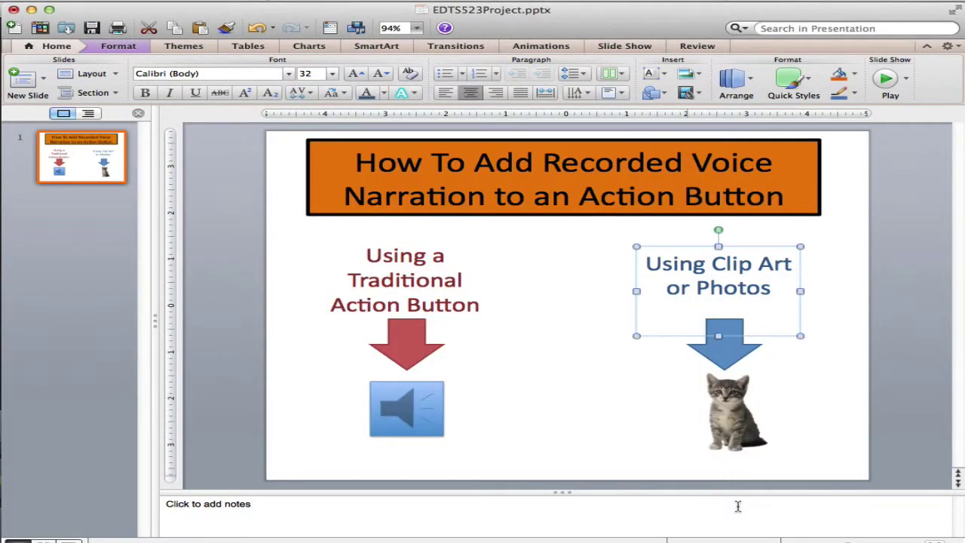